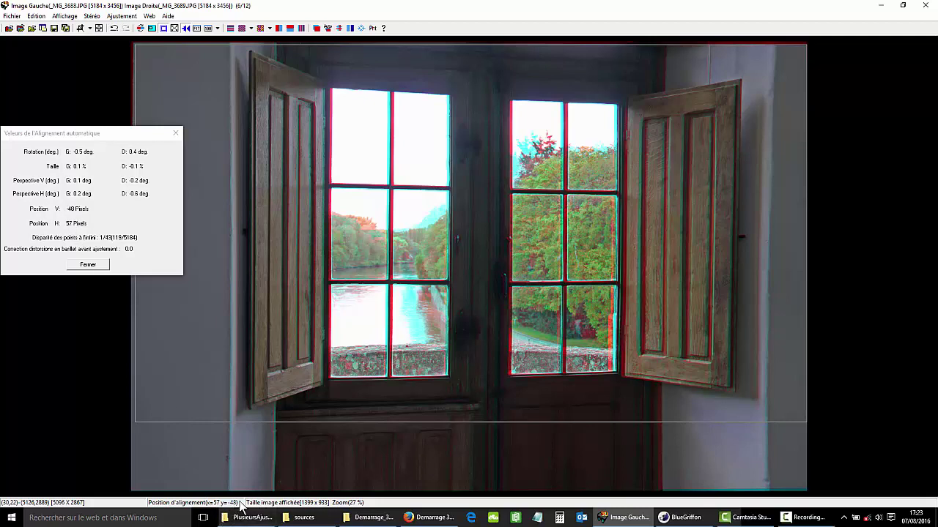
Turn off the fixed width-to-height ratio for free cropping and crop the window stereo pair to 5096 x 3371 pixels
{"action": "left_click", "coordinate": [92, 29]}
{"action": "left_click", "coordinate": [118, 38]}
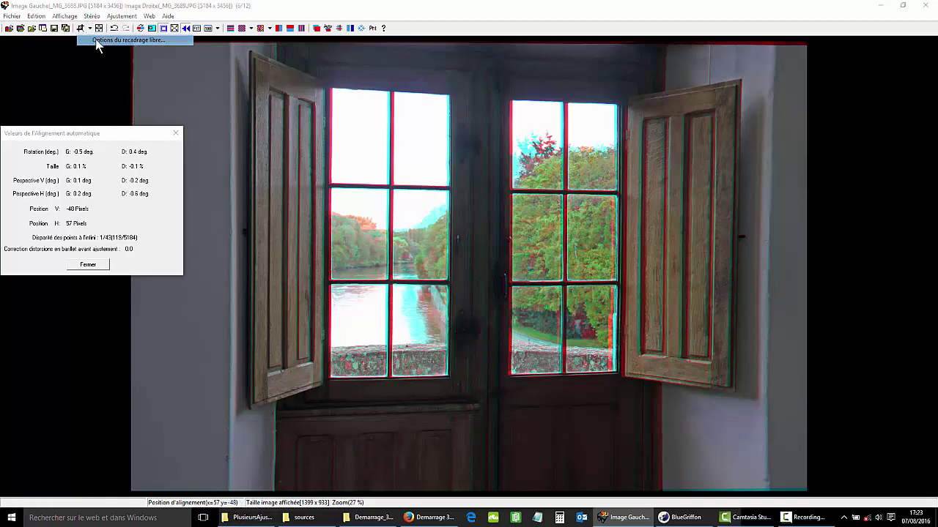
{"action": "left_click", "coordinate": [12, 45]}
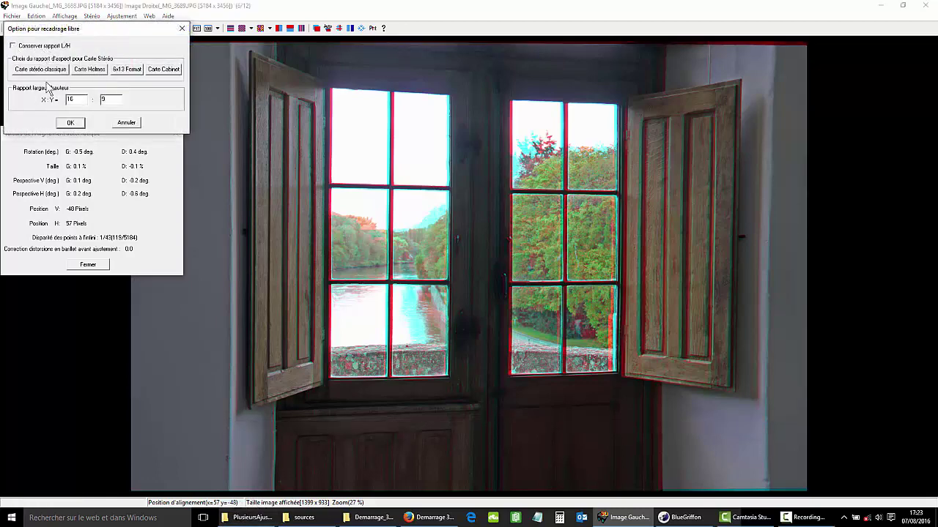
{"action": "left_click", "coordinate": [71, 123]}
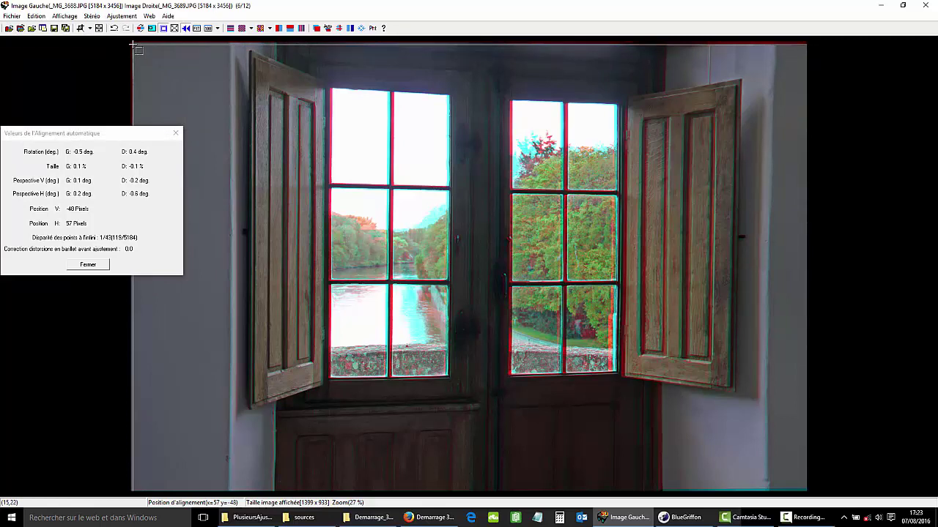
{"action": "left_click_drag", "start_coordinate": [134, 47], "coordinate": [806, 490]}
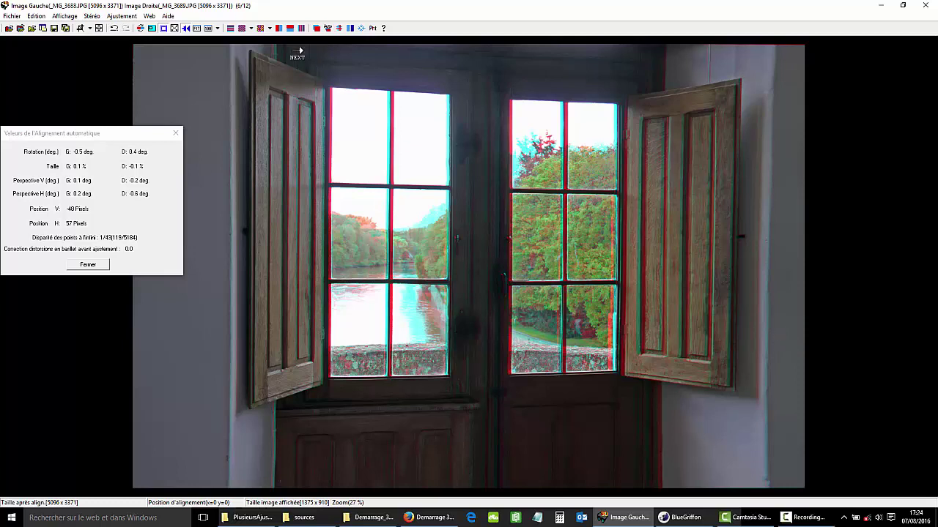
Shift the window pair's images horizontally against each other to an alignment position of x=28, y=0, checking the overlap at 75% size
{"action": "left_click", "coordinate": [218, 28]}
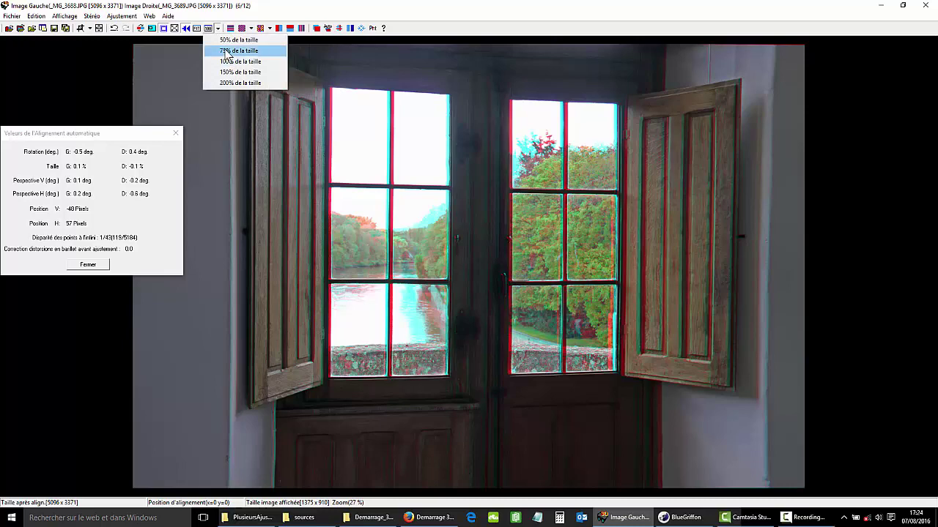
{"action": "left_click", "coordinate": [225, 50]}
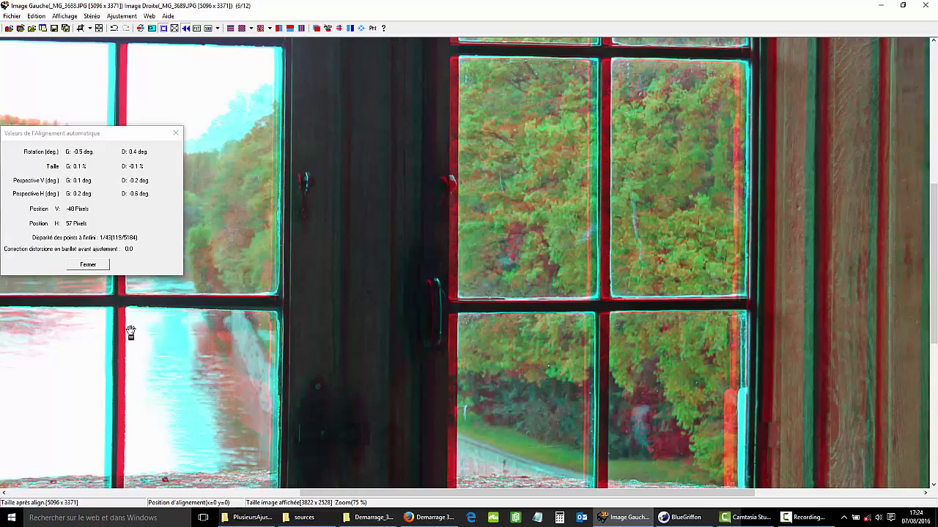
{"action": "left_click_drag", "start_coordinate": [129, 329], "coordinate": [597, 326]}
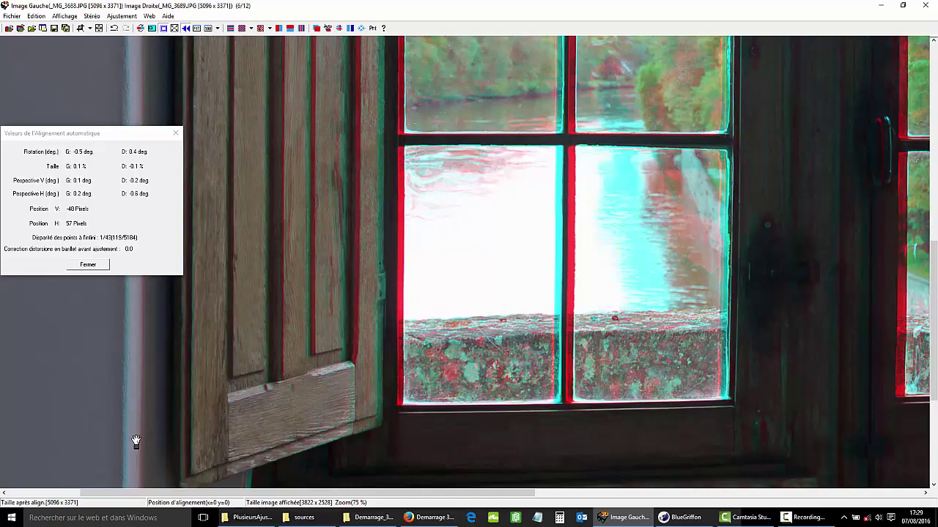
{"action": "key", "text": "Right"}
{"action": "key", "text": "Right"}
{"action": "key", "text": "Right"}
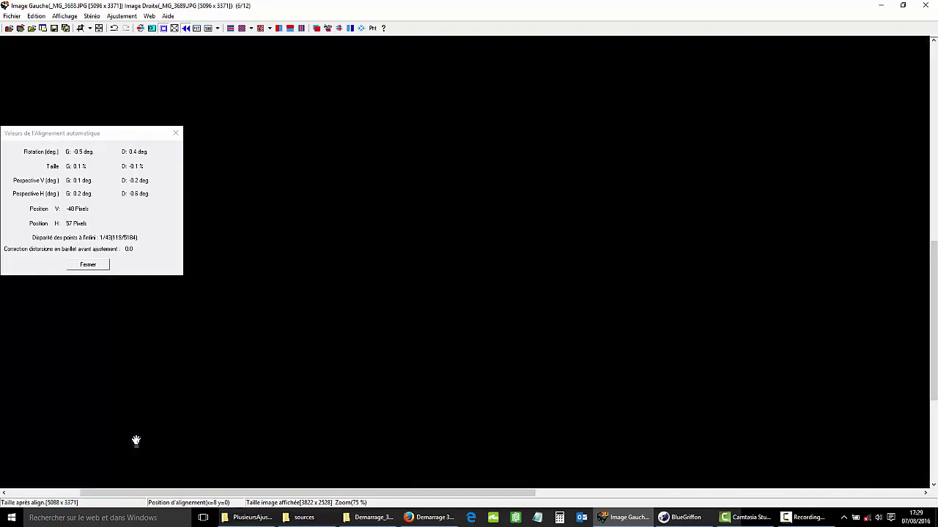
{"action": "key", "text": "Right"}
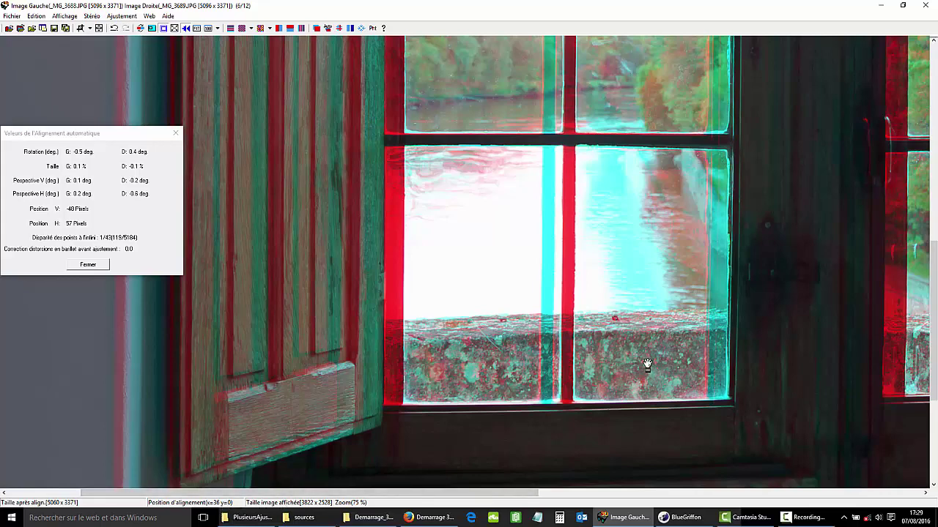
{"action": "key", "text": "Right"}
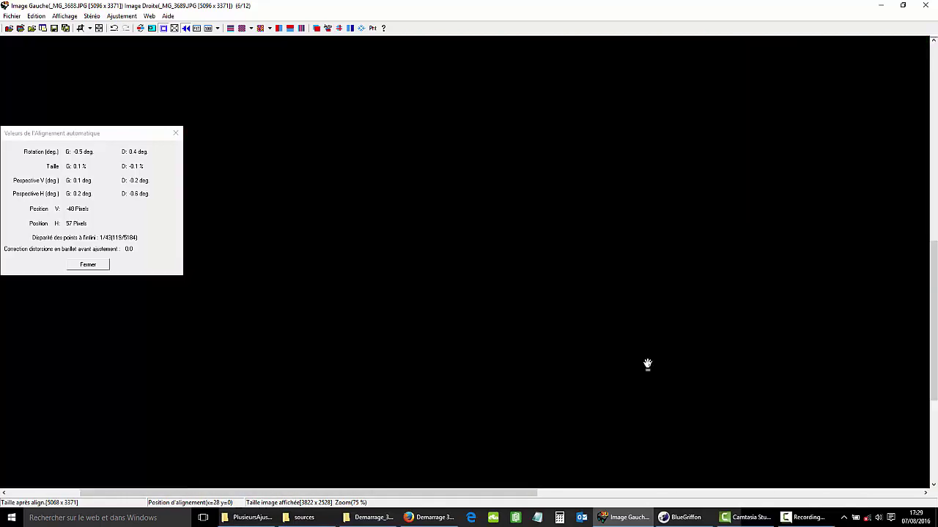
{"action": "key", "text": "Right"}
{"action": "key", "text": "Right"}
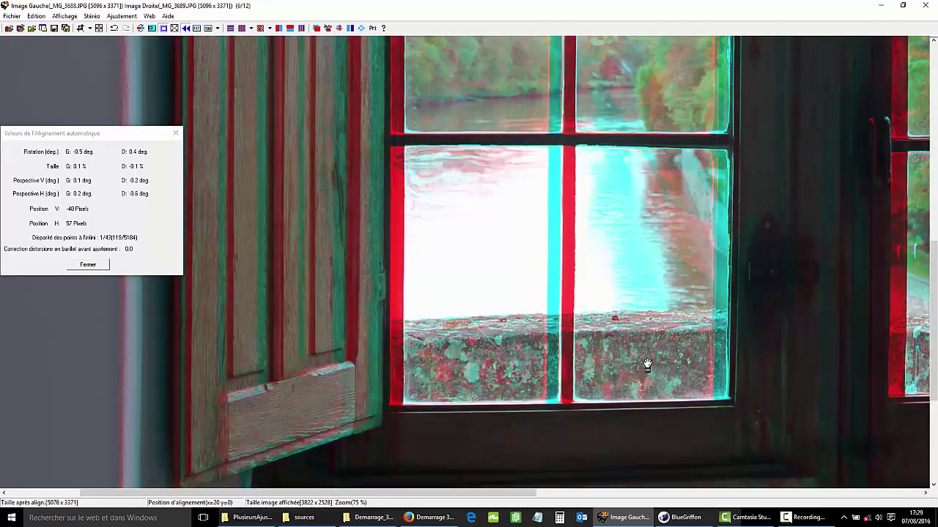
{"action": "key", "text": "Right"}
{"action": "key", "text": "Right"}
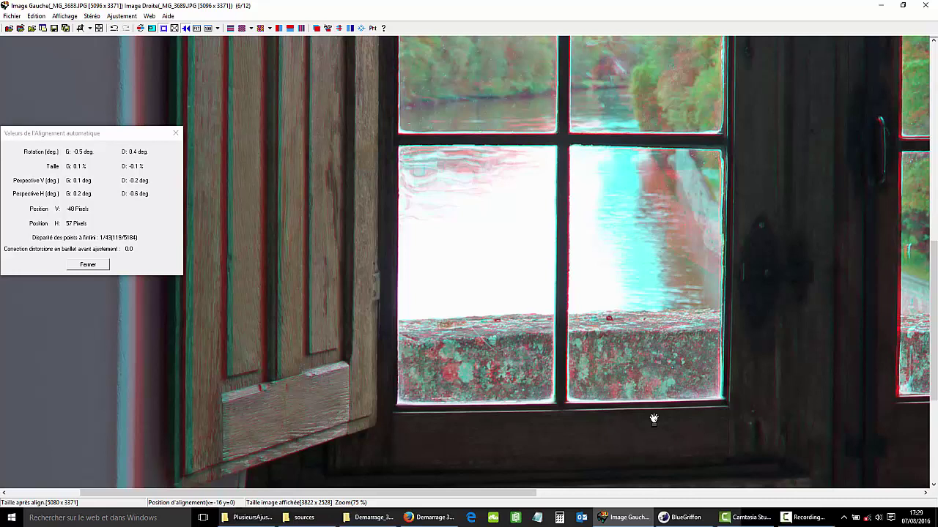
{"action": "key", "text": "Right"}
{"action": "key", "text": "Right"}
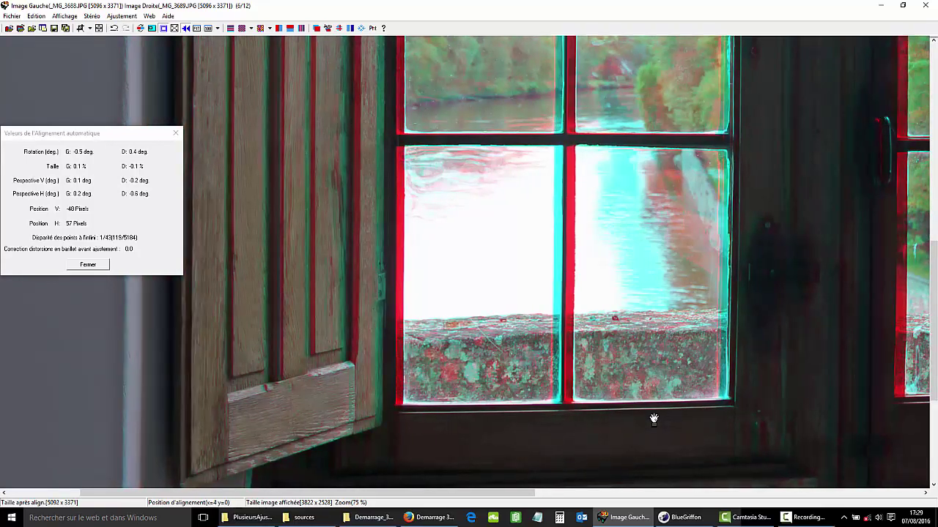
{"action": "key", "text": "Right"}
{"action": "key", "text": "Right"}
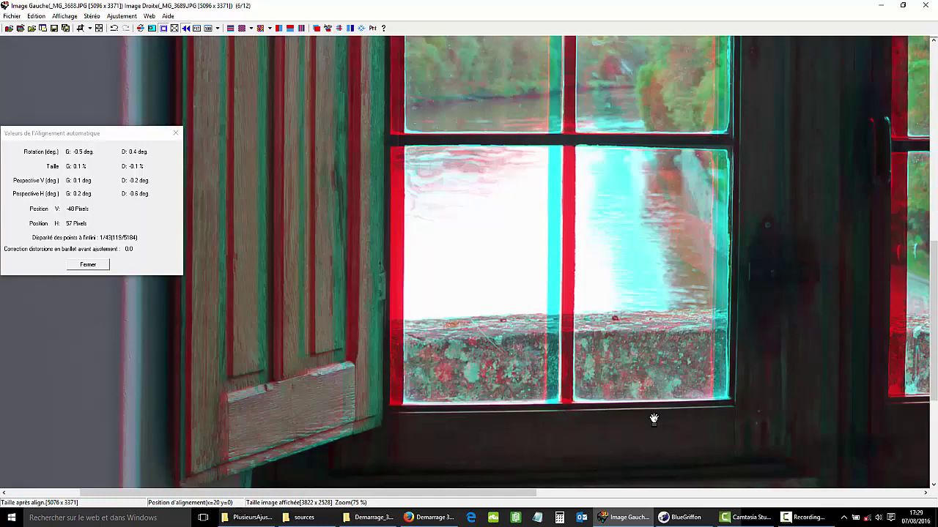
{"action": "key", "text": "Right"}
{"action": "key", "text": "Right"}
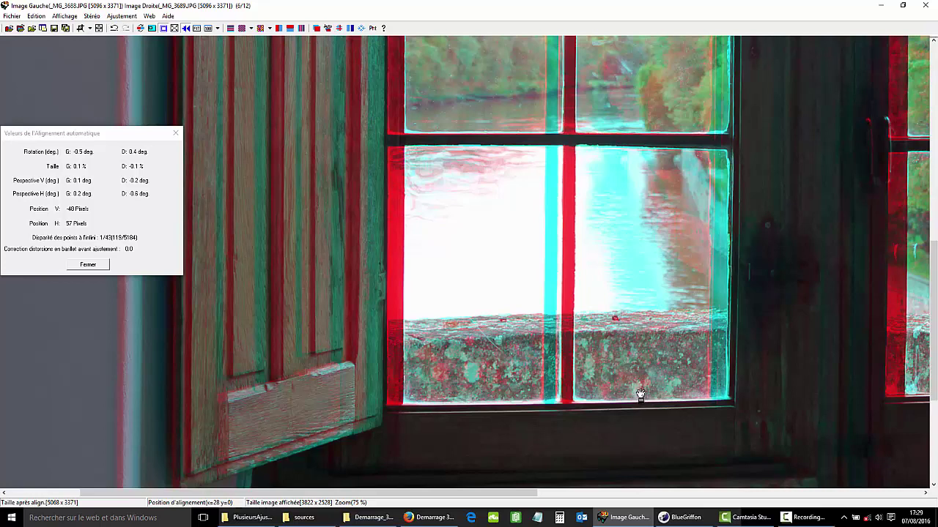
Display the window pair side by side and save it as the JPEG _MG_3688.JPG in the stereos folder
{"action": "left_click", "coordinate": [197, 29]}
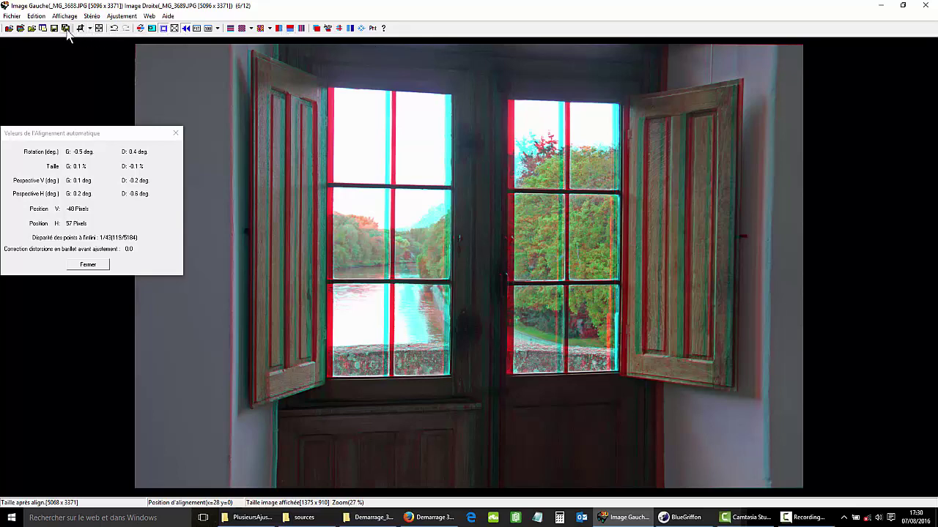
{"action": "left_click", "coordinate": [278, 28]}
{"action": "left_click", "coordinate": [55, 28]}
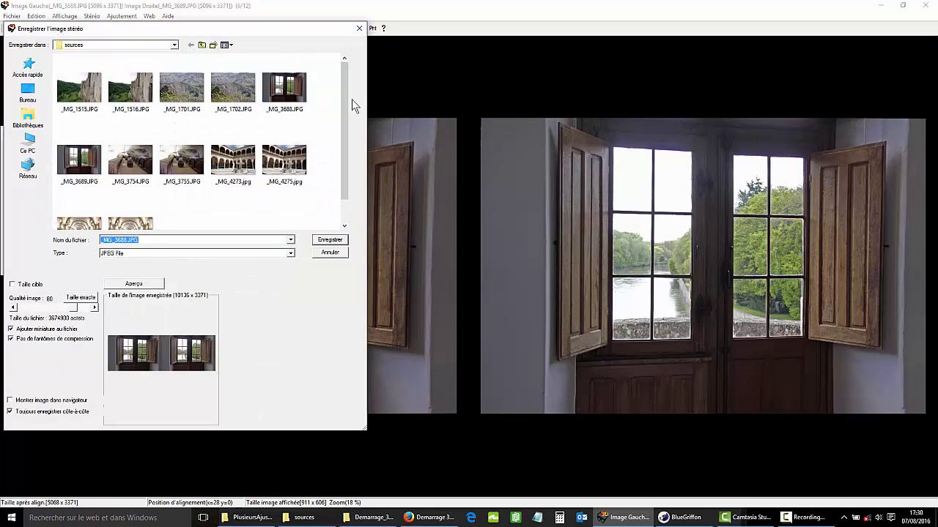
{"action": "left_click", "coordinate": [201, 45]}
{"action": "left_click", "coordinate": [130, 88]}
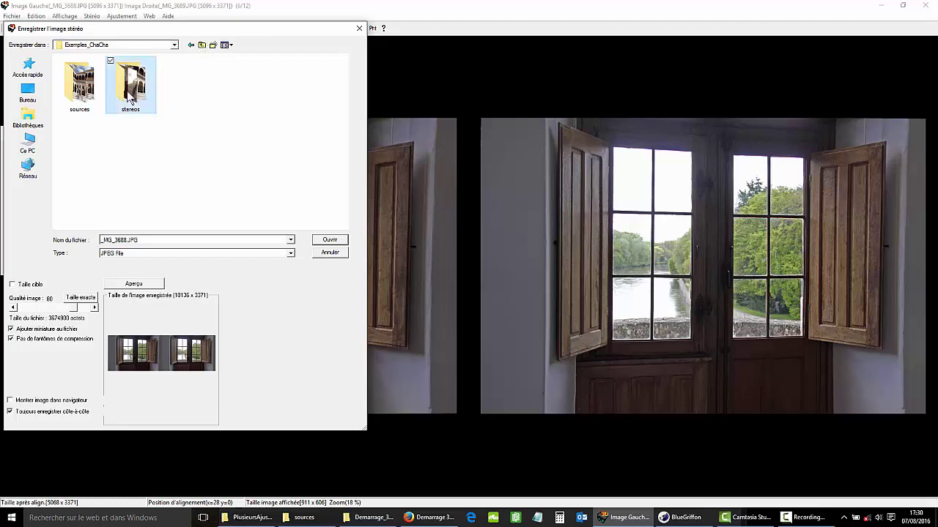
{"action": "double_click", "coordinate": [131, 88]}
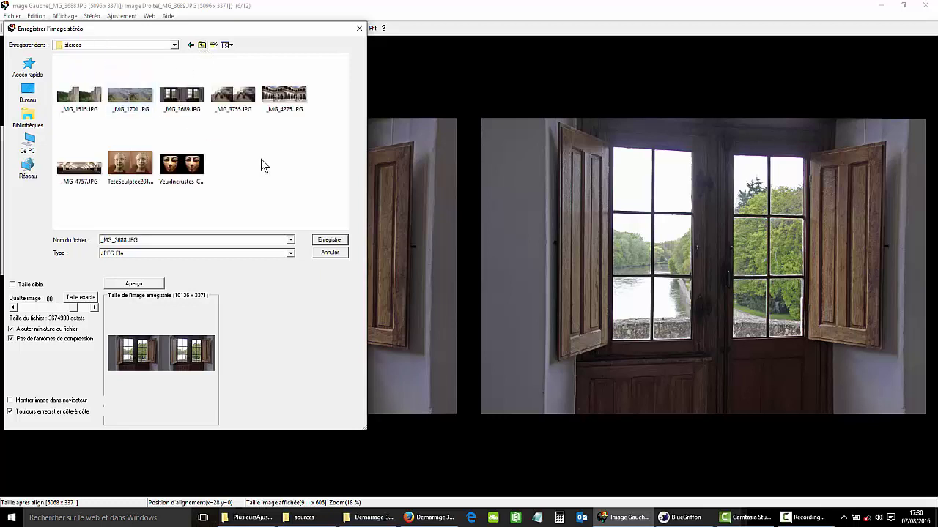
{"action": "left_click", "coordinate": [330, 241]}
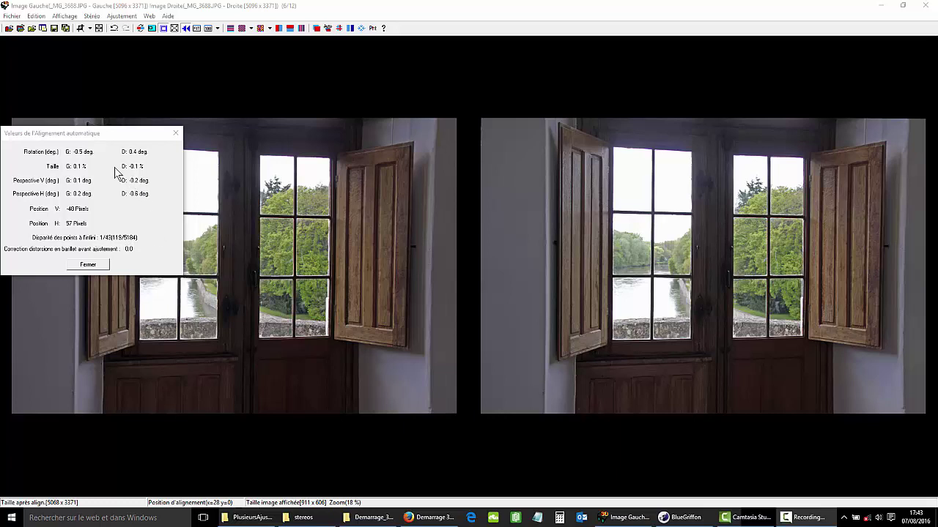
Open _MG_1701.JPG and _MG_1702.JPG as the left and right images and align them automatically
{"action": "left_click", "coordinate": [21, 29]}
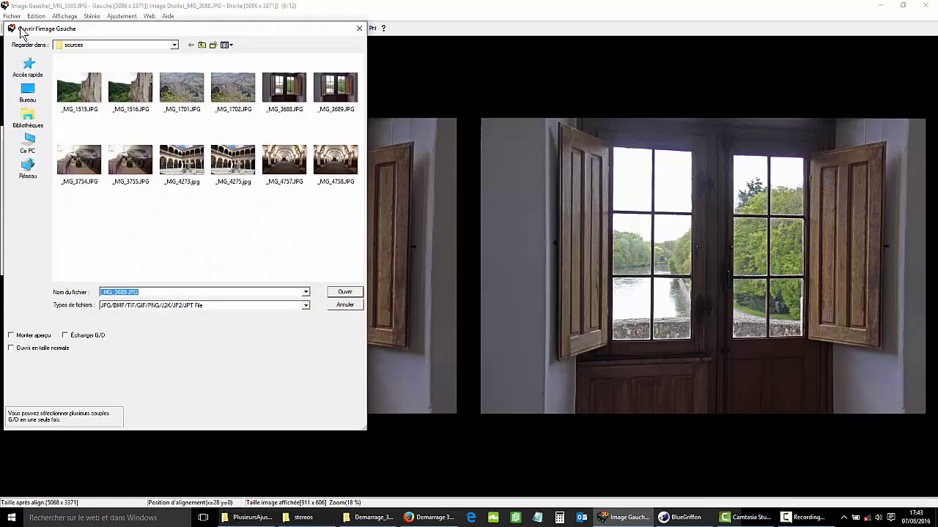
{"action": "left_click", "coordinate": [178, 94]}
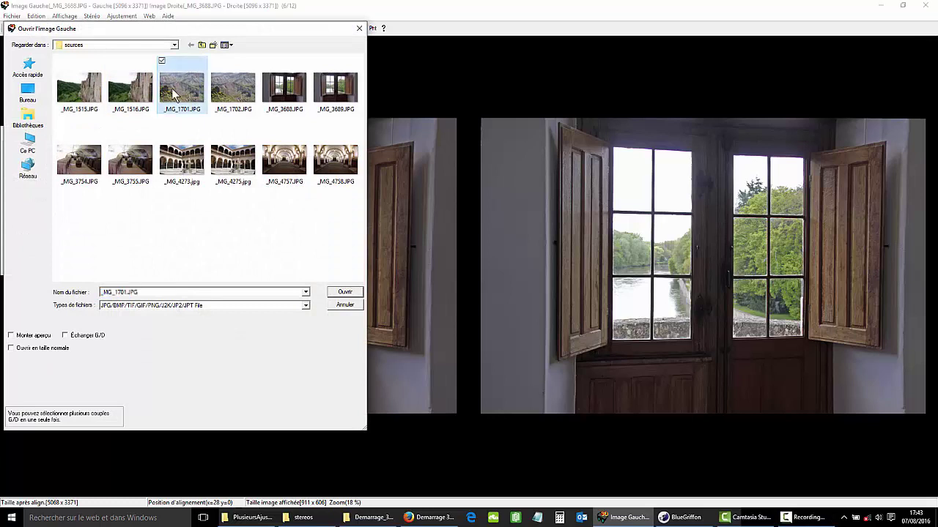
{"action": "left_click", "coordinate": [238, 90], "text": "ctrl"}
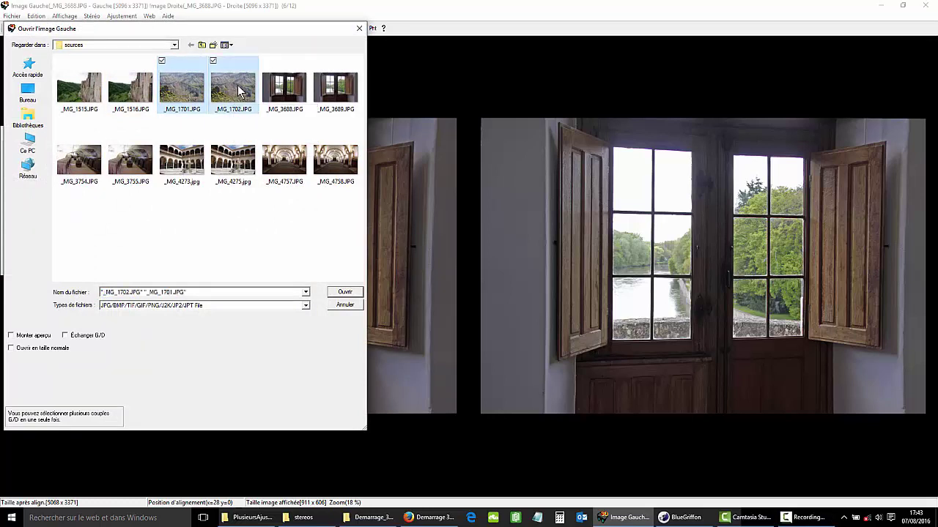
{"action": "left_click", "coordinate": [345, 293]}
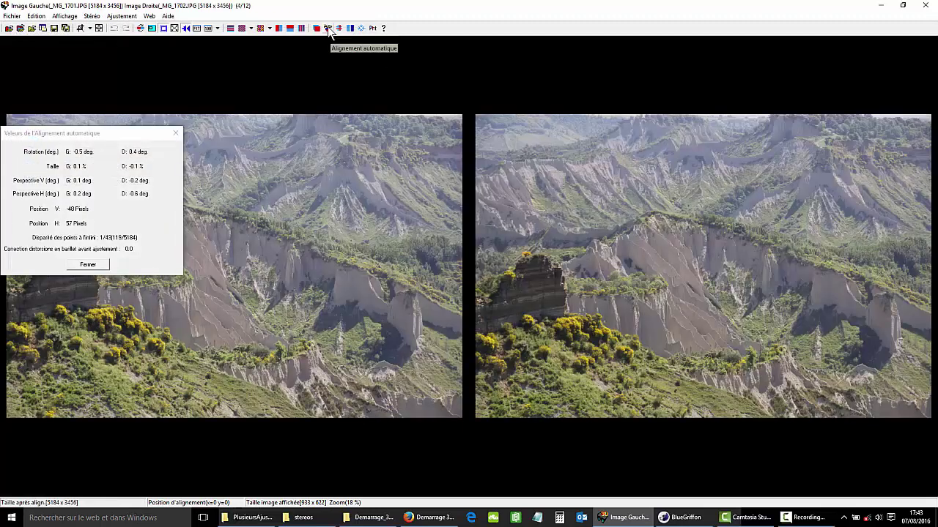
{"action": "left_click", "coordinate": [327, 28]}
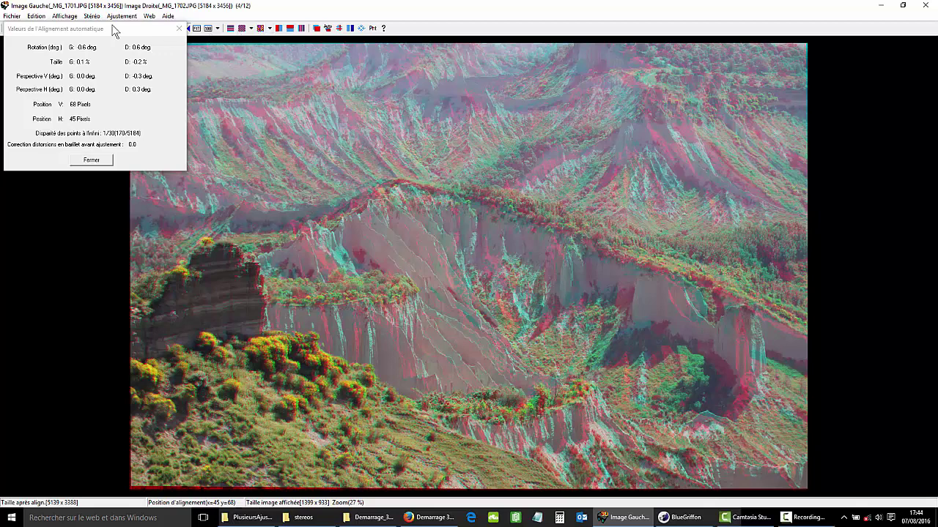
Move the alignment values window off the image corner and crop the landscape stereo pair to 5085 x 3341 pixels
{"action": "left_click_drag", "start_coordinate": [112, 26], "coordinate": [102, 72]}
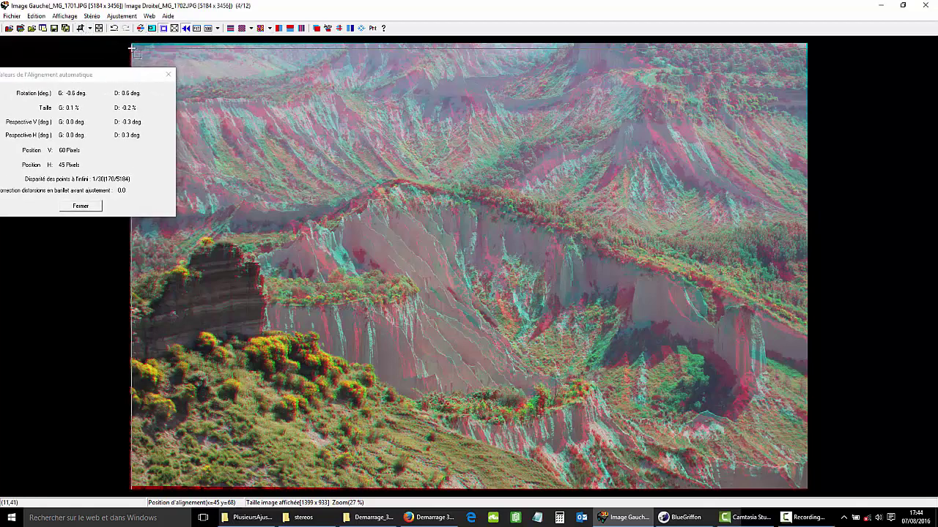
{"action": "left_click_drag", "start_coordinate": [134, 48], "coordinate": [804, 488]}
{"action": "left_click", "coordinate": [783, 474]}
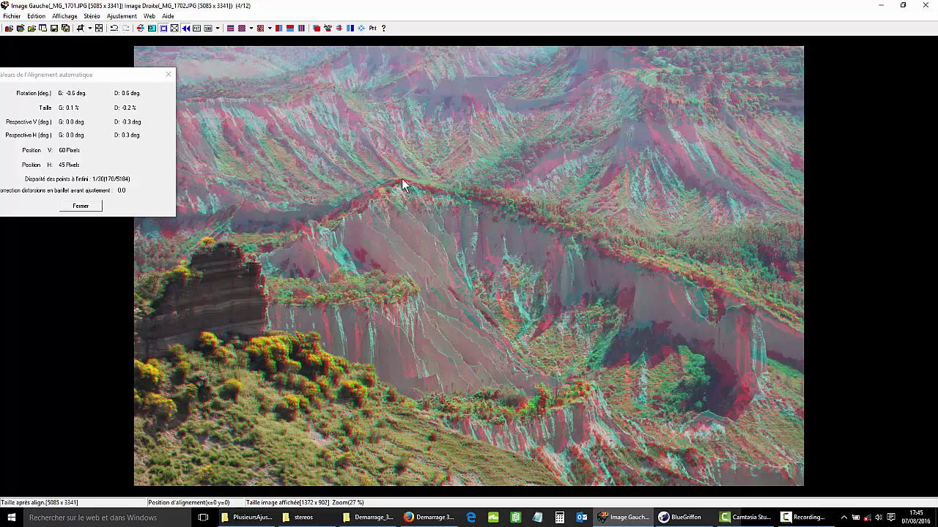
Shift the landscape pair's images horizontally against each other to an alignment position of x=-92, y=0, checking the cliff overlap at 100% size
{"action": "left_click", "coordinate": [210, 29]}
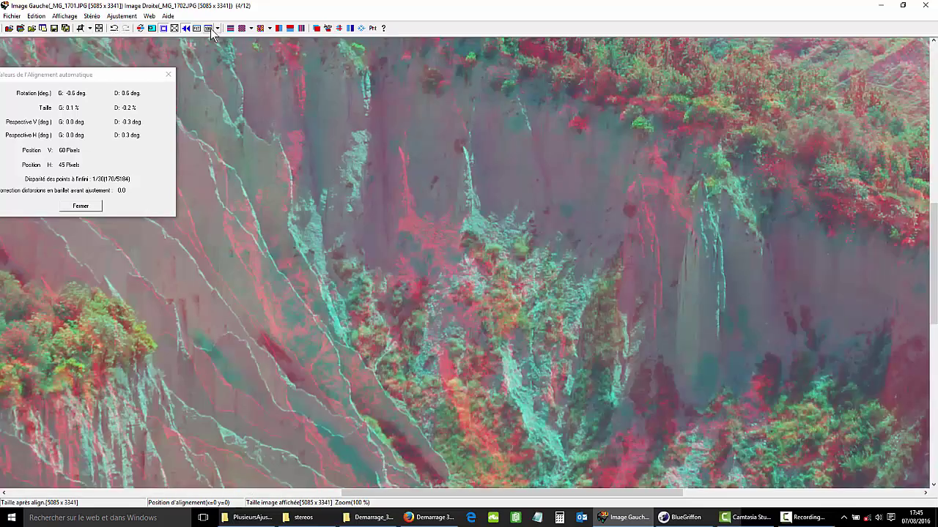
{"action": "left_click_drag", "start_coordinate": [268, 230], "coordinate": [776, 295]}
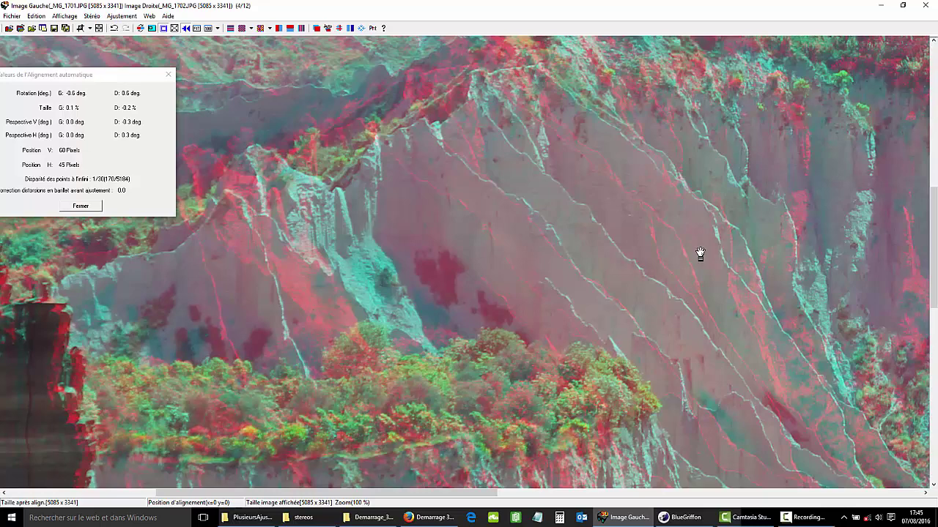
{"action": "key", "text": "Right"}
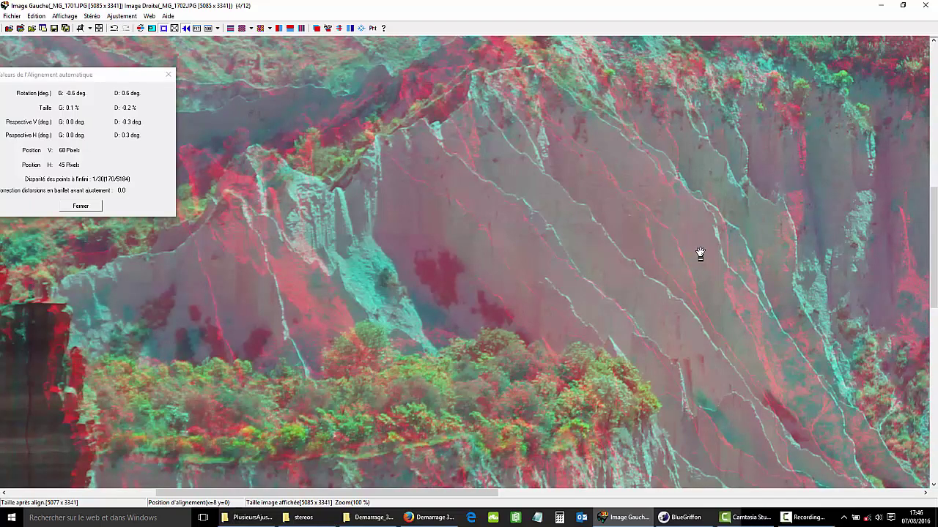
{"action": "key", "text": "Left"}
{"action": "key", "text": "Left"}
{"action": "key", "text": "Left"}
{"action": "key", "text": "Left"}
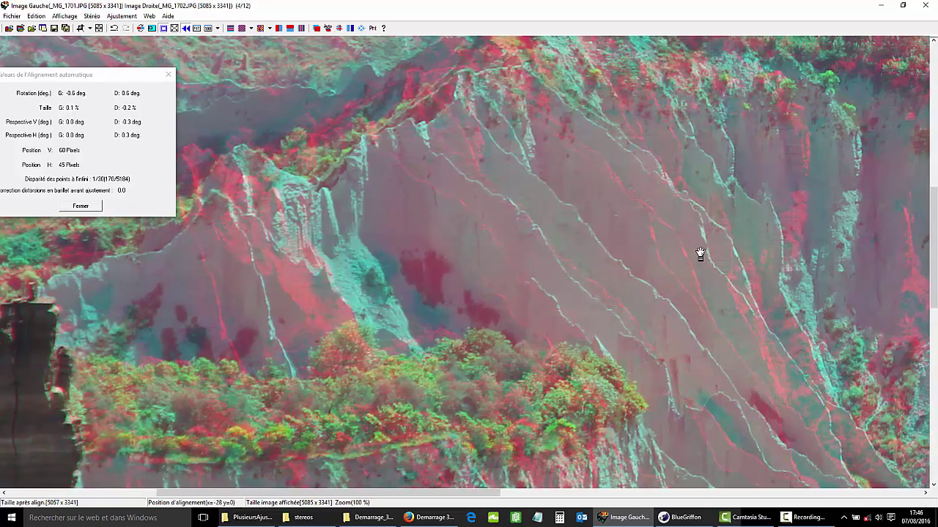
{"action": "key", "text": "Left"}
{"action": "key", "text": "Left"}
{"action": "key", "text": "Left"}
{"action": "key", "text": "Left"}
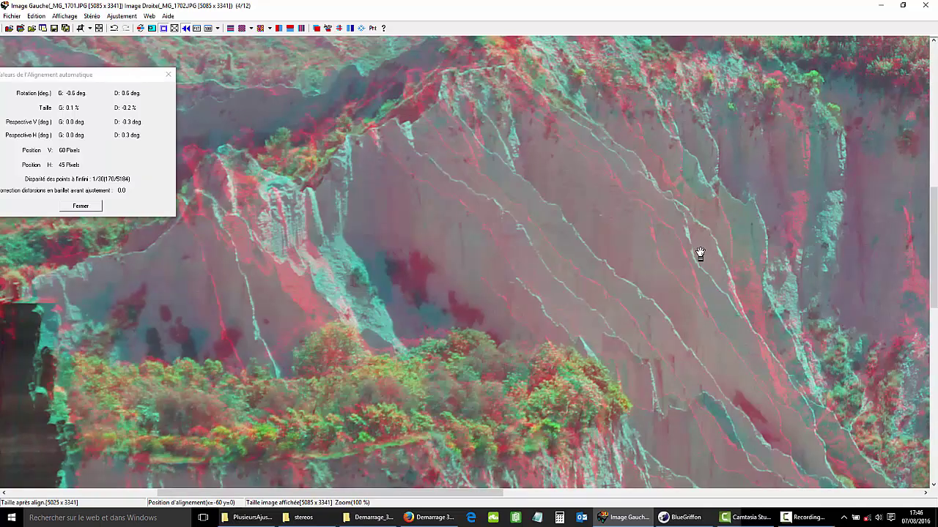
{"action": "key", "text": "Left"}
{"action": "key", "text": "Left"}
{"action": "key", "text": "Left"}
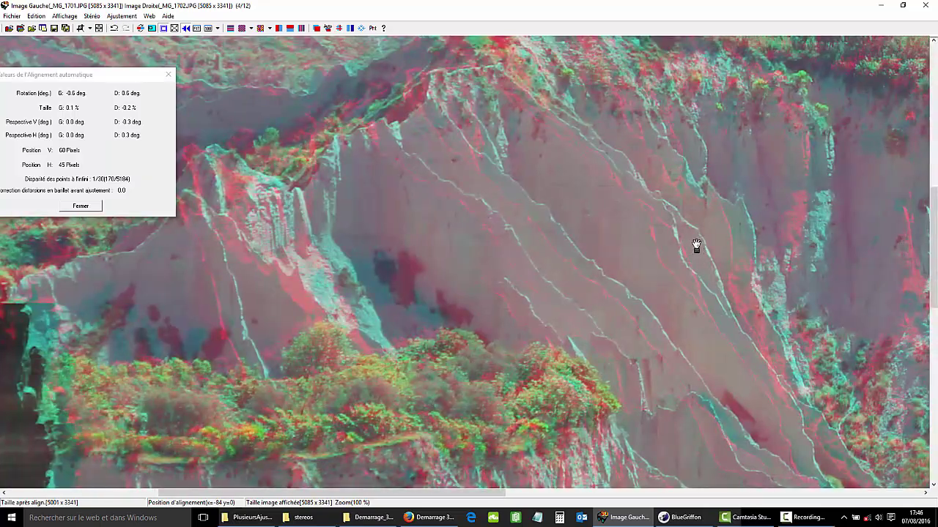
{"action": "left_click_drag", "start_coordinate": [452, 351], "coordinate": [472, 249]}
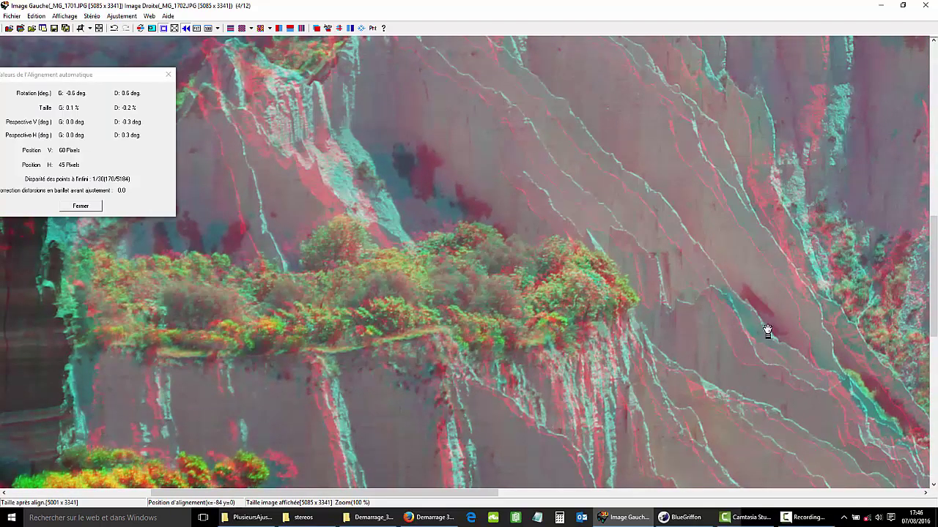
{"action": "key", "text": "Left"}
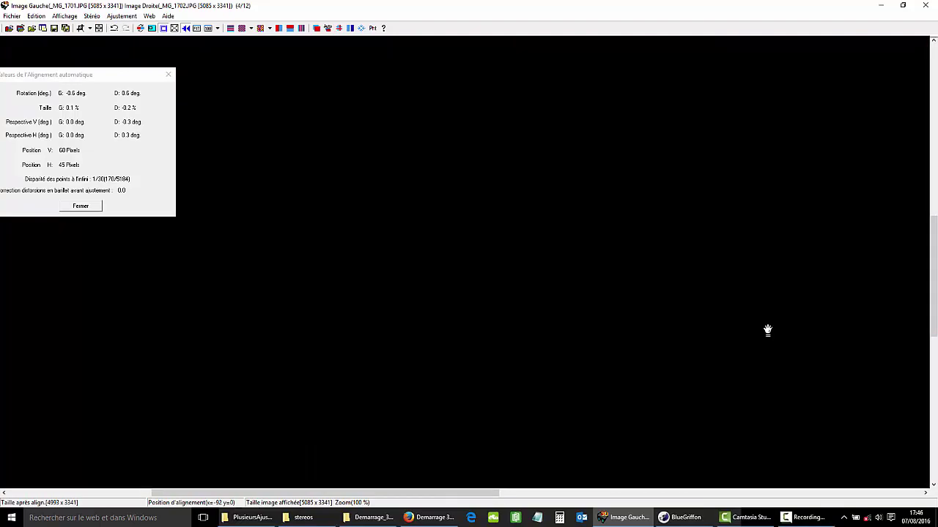
{"action": "key", "text": "Right"}
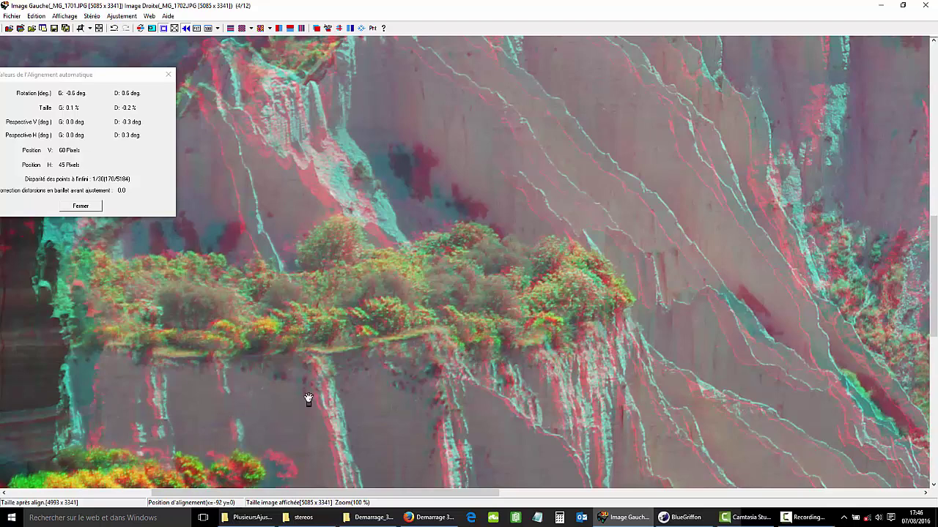
Display the landscape pair at 50% size and set free cropping to keep a 16:9 width-to-height ratio
{"action": "left_click", "coordinate": [218, 29]}
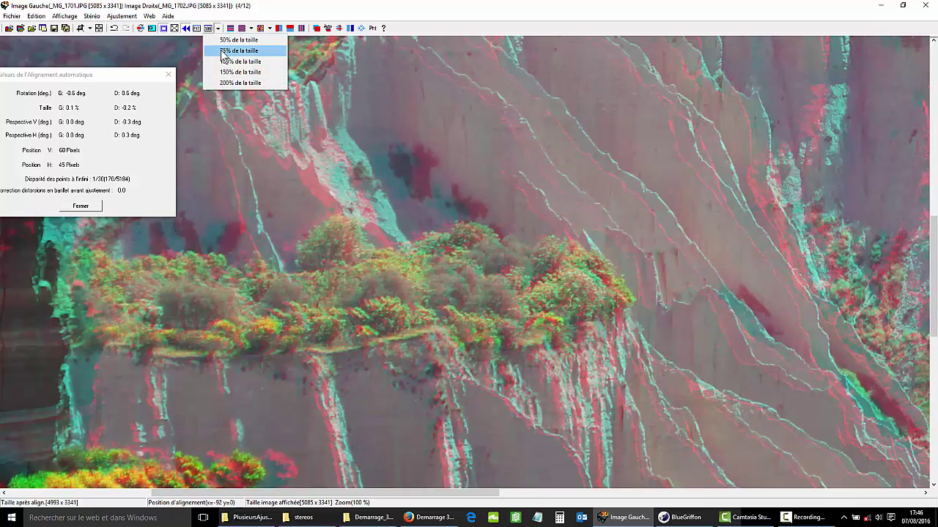
{"action": "left_click", "coordinate": [223, 51]}
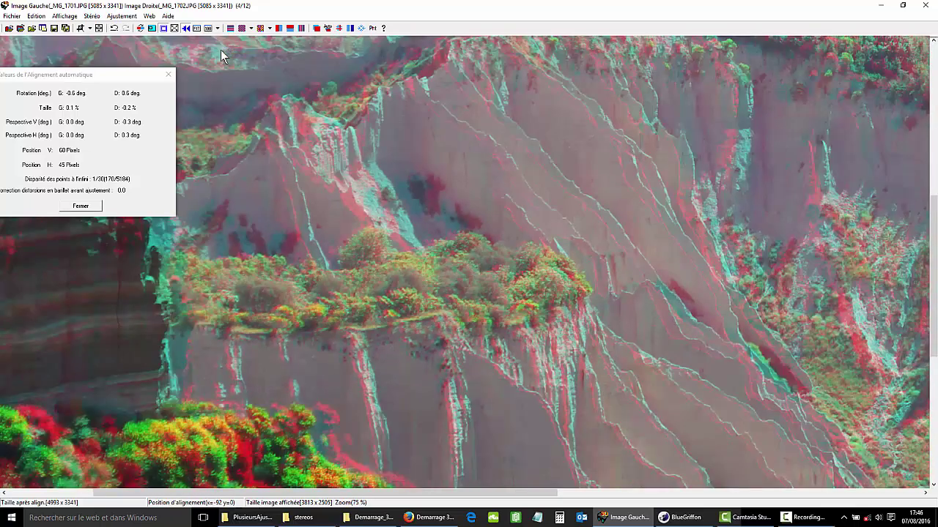
{"action": "left_click", "coordinate": [269, 28]}
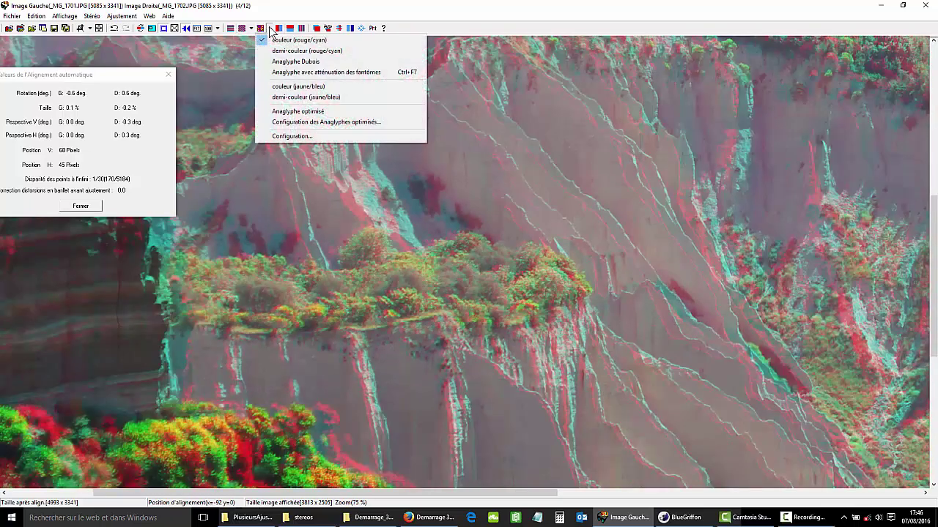
{"action": "left_click", "coordinate": [218, 30]}
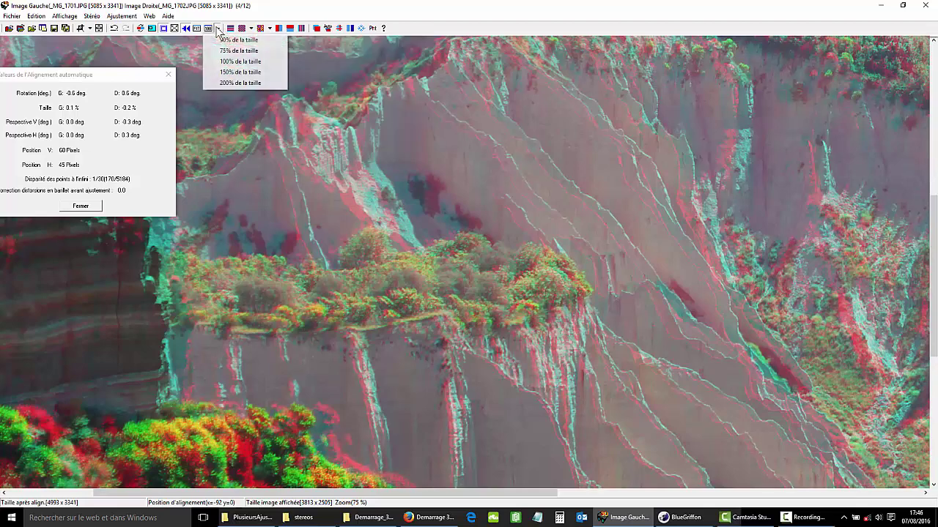
{"action": "left_click", "coordinate": [228, 39]}
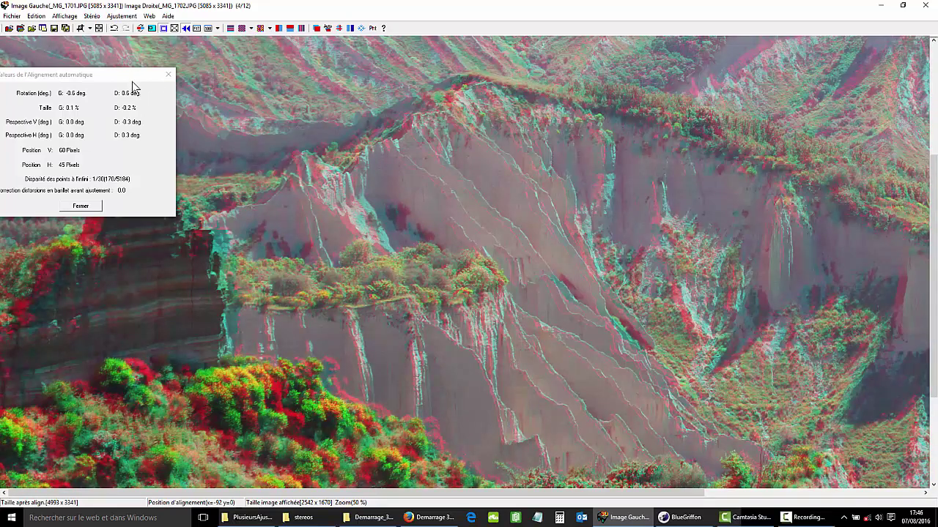
{"action": "left_click_drag", "start_coordinate": [129, 74], "coordinate": [93, 106]}
{"action": "left_click", "coordinate": [90, 29]}
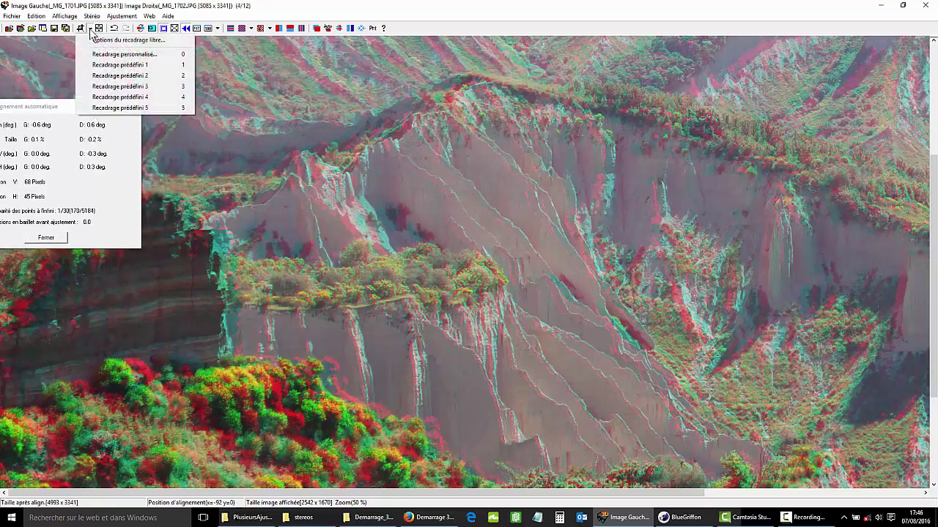
{"action": "left_click", "coordinate": [110, 40]}
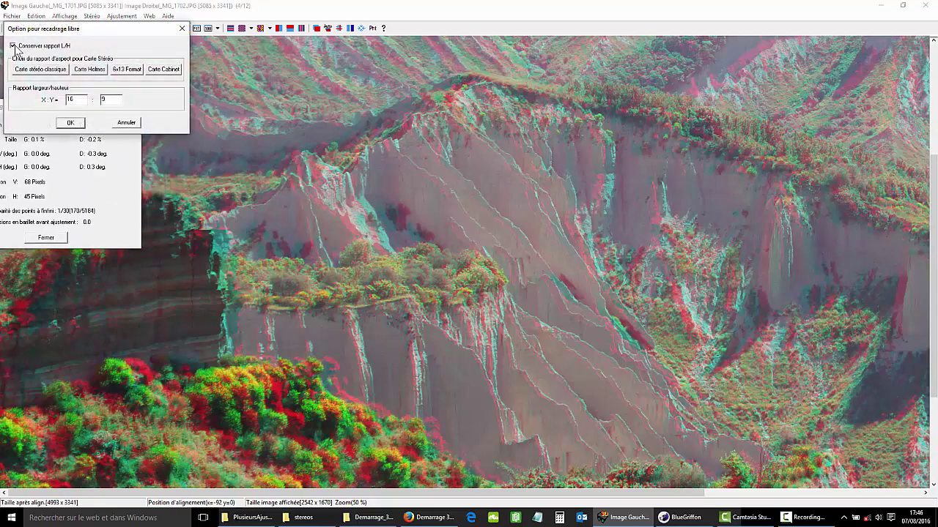
{"action": "left_click", "coordinate": [71, 122]}
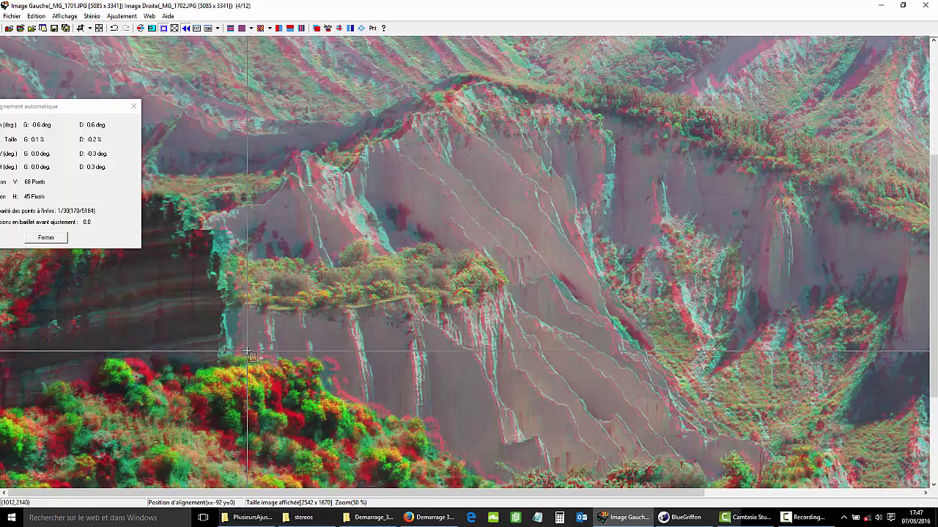
Crop the pair to a 2104 x 1184 pixel area around the central cliff and check the result in full screen
{"action": "left_click_drag", "start_coordinate": [247, 351], "coordinate": [813, 64]}
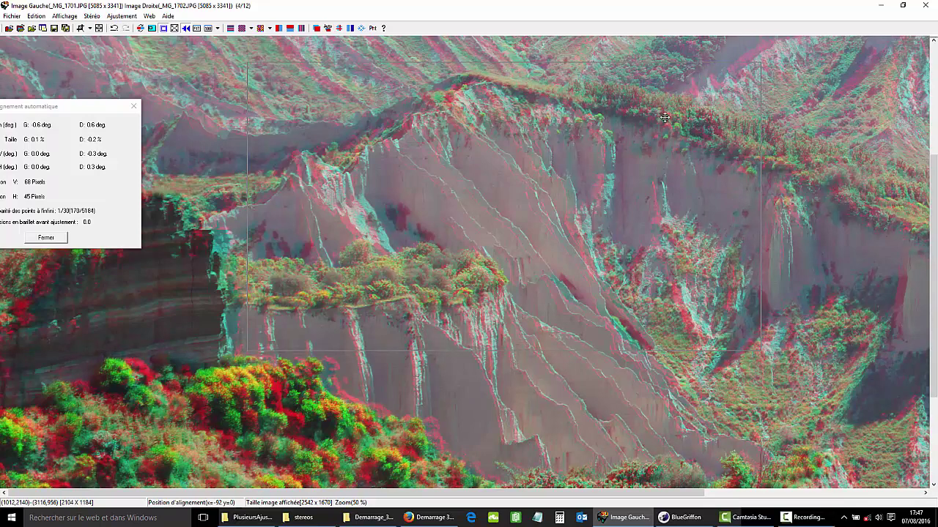
{"action": "double_click", "coordinate": [620, 124]}
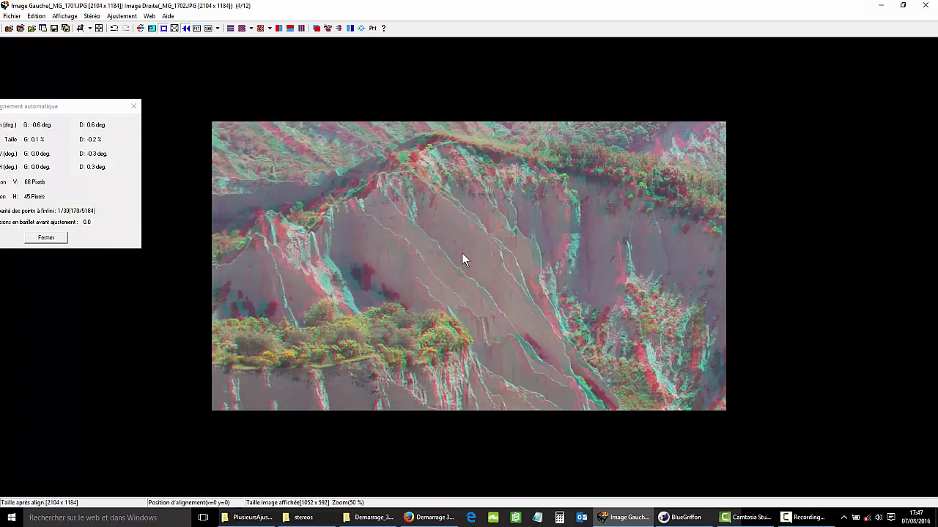
{"action": "left_click", "coordinate": [197, 28]}
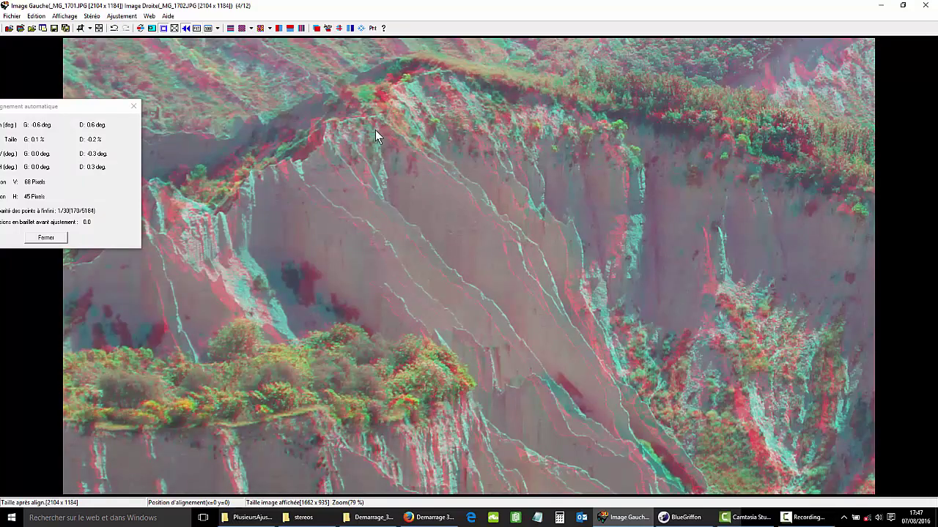
{"action": "key", "text": "F11"}
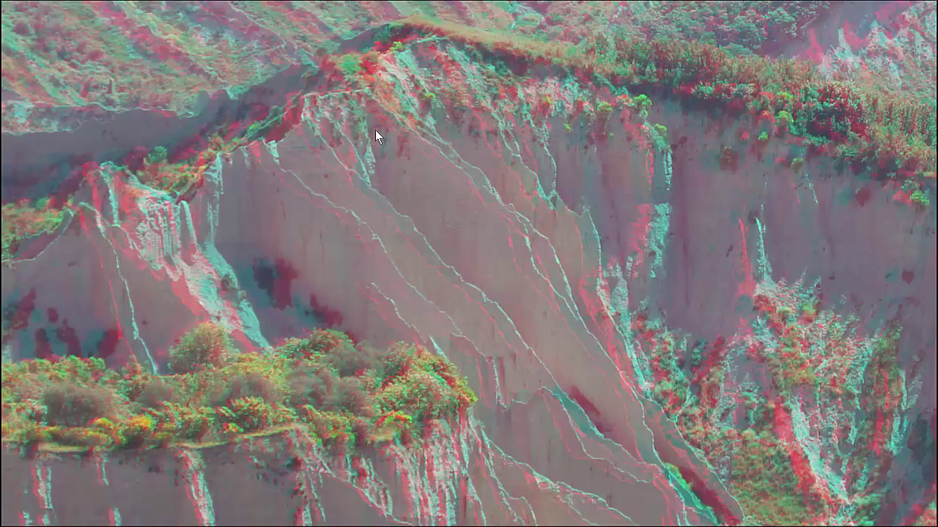
{"action": "key", "text": "Escape"}
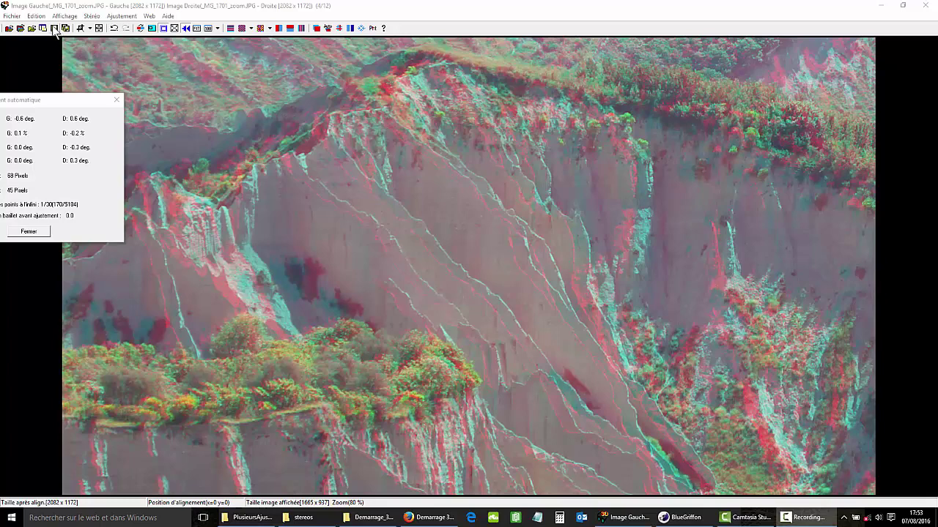
Open the side-by-side stereo image TeteSculptee20160306.JPG from the stereos folder
{"action": "left_click", "coordinate": [9, 28]}
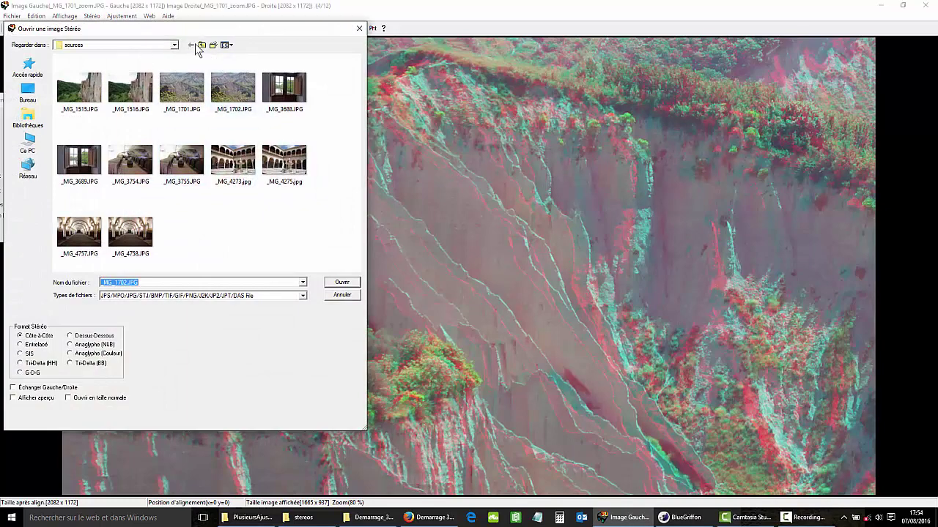
{"action": "left_click", "coordinate": [199, 46]}
{"action": "left_click", "coordinate": [135, 86]}
{"action": "double_click", "coordinate": [135, 87]}
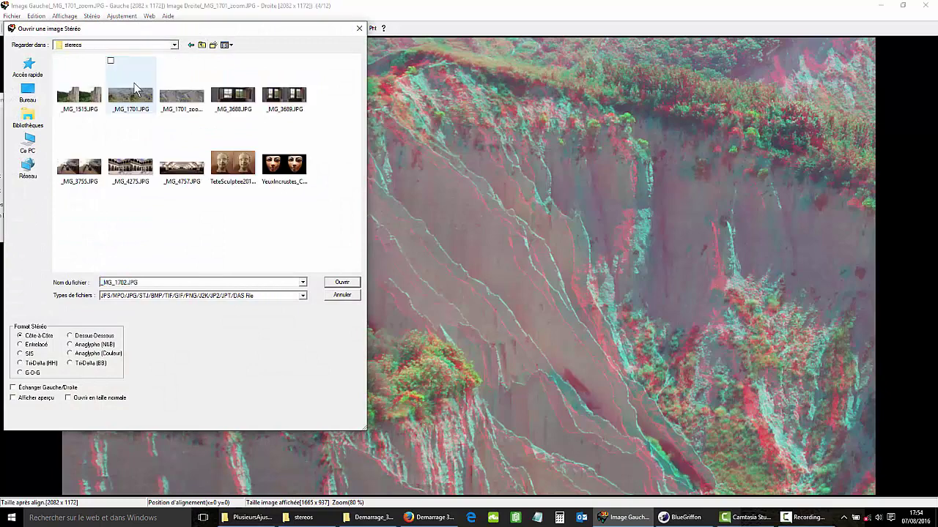
{"action": "double_click", "coordinate": [232, 170]}
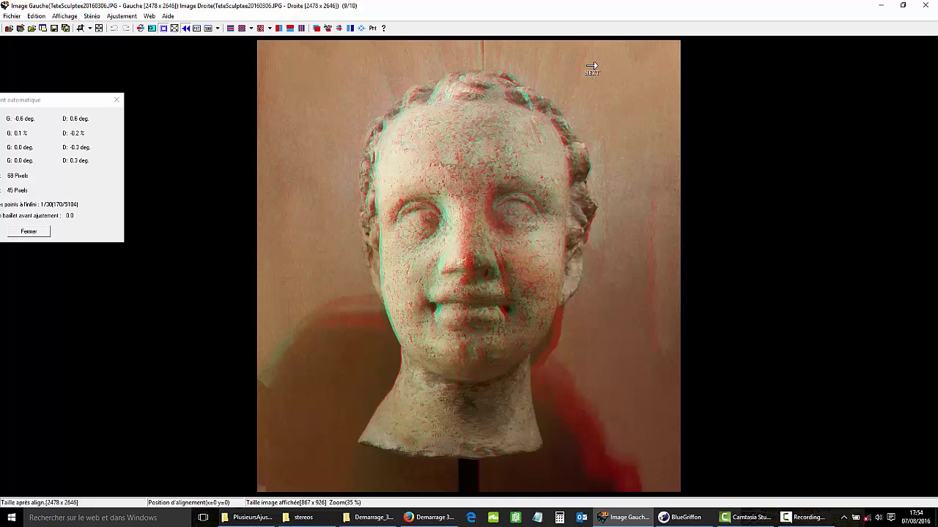
Shift the sculpted head's images horizontally to an alignment position of x=-36, y=0 and examine the relief in full screen
{"action": "key", "text": "Left"}
{"action": "key", "text": "Left"}
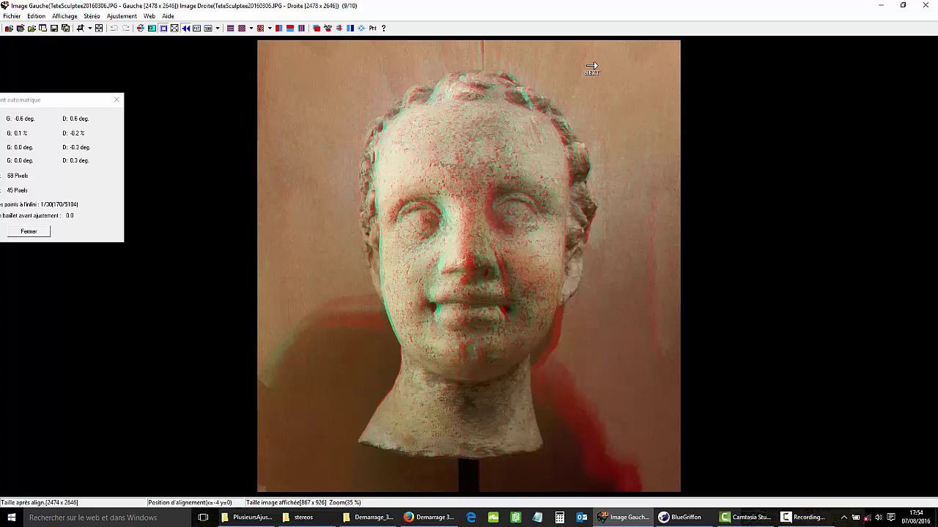
{"action": "key", "text": "Left"}
{"action": "key", "text": "Left"}
{"action": "key", "text": "Left"}
{"action": "key", "text": "Left"}
{"action": "key", "text": "Left"}
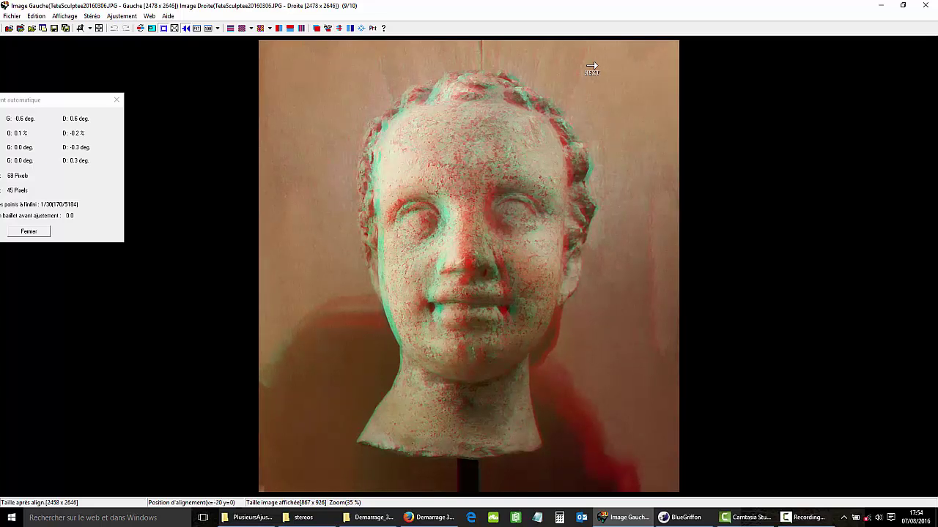
{"action": "key", "text": "Left"}
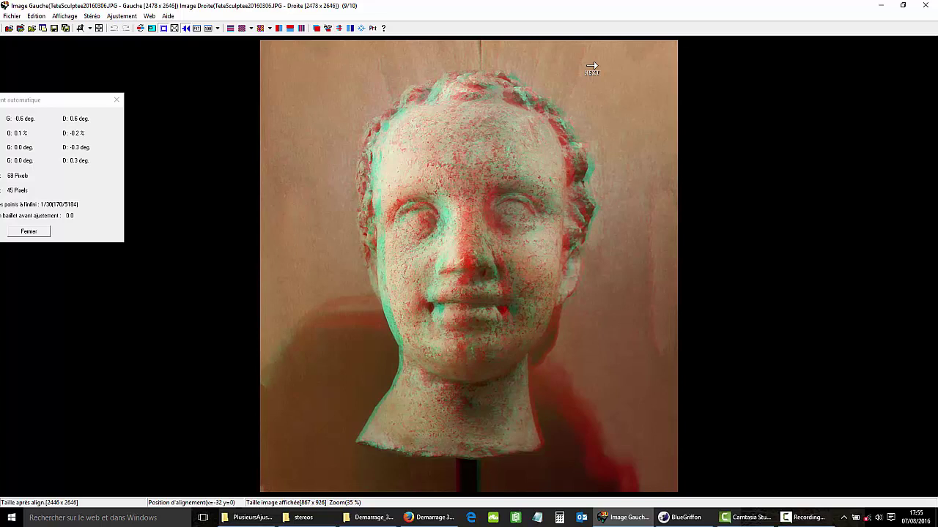
{"action": "key", "text": "Left"}
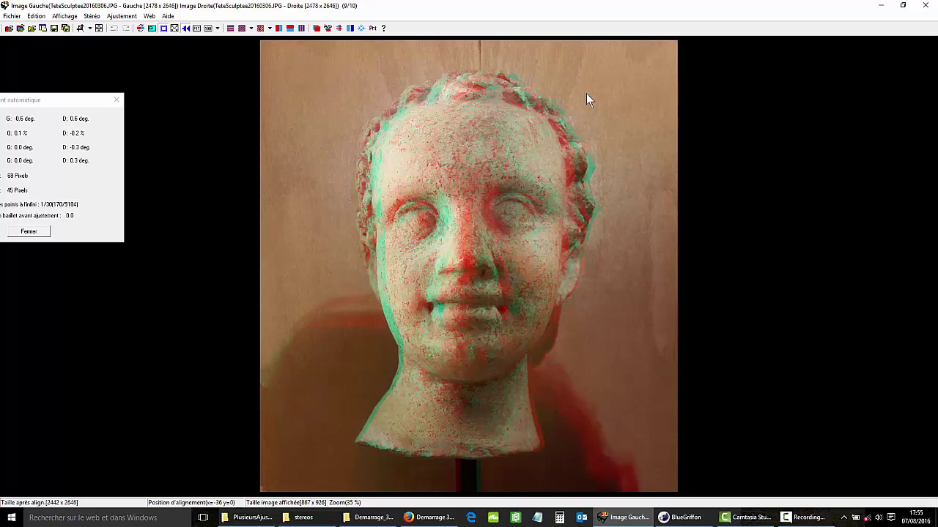
{"action": "key", "text": "ctrl+f"}
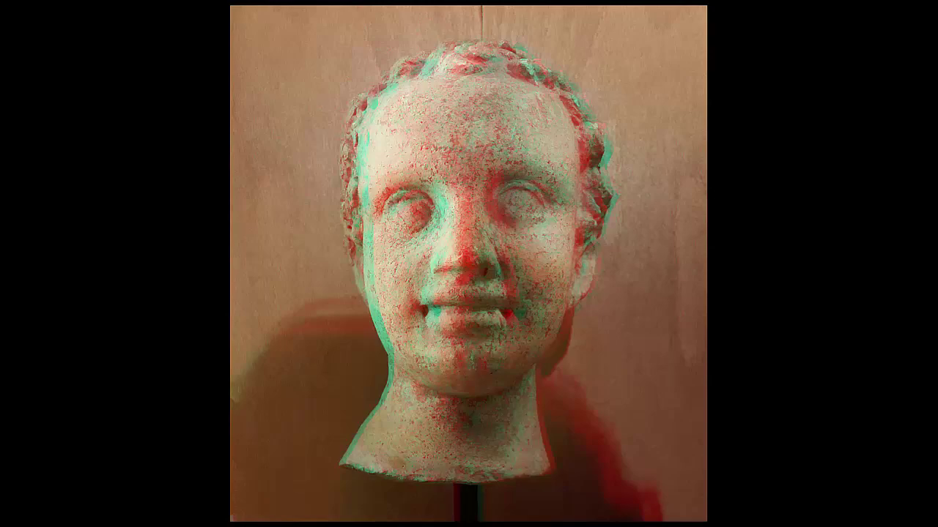
{"action": "key", "text": "Escape"}
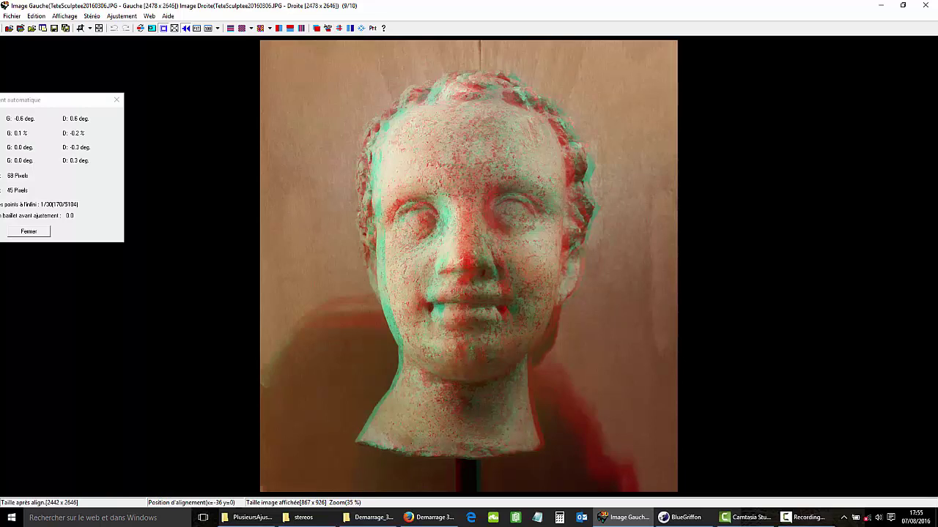
Shift the sculpted head's images the opposite way to an alignment position of x=64, y=0 and show them in full screen
{"action": "key", "text": "Right"}
{"action": "key", "text": "Right"}
{"action": "key", "text": "Right"}
{"action": "key", "text": "Right"}
{"action": "key", "text": "Right"}
{"action": "key", "text": "Right"}
{"action": "key", "text": "Right"}
{"action": "key", "text": "Right"}
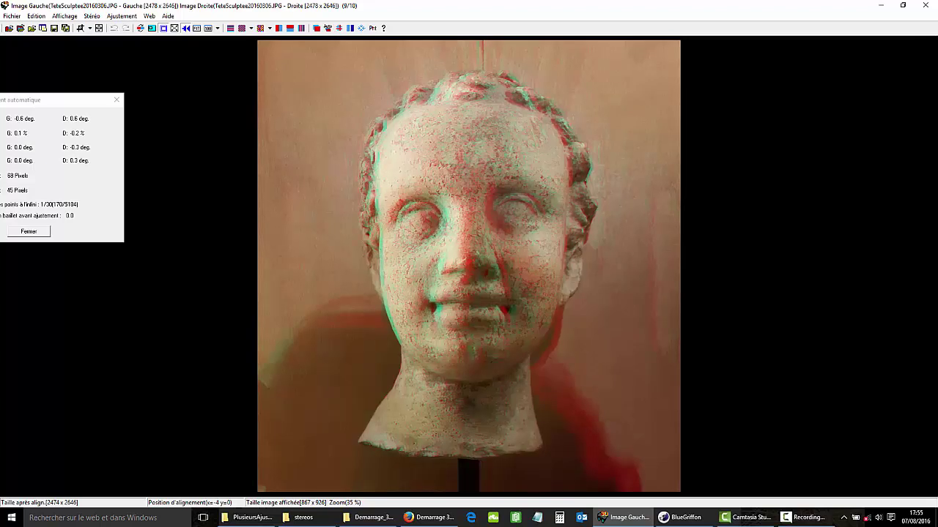
{"action": "key", "text": "Right"}
{"action": "key", "text": "Right"}
{"action": "key", "text": "Right"}
{"action": "key", "text": "Right"}
{"action": "key", "text": "Right"}
{"action": "key", "text": "Right"}
{"action": "key", "text": "Right"}
{"action": "key", "text": "Right"}
{"action": "key", "text": "Right"}
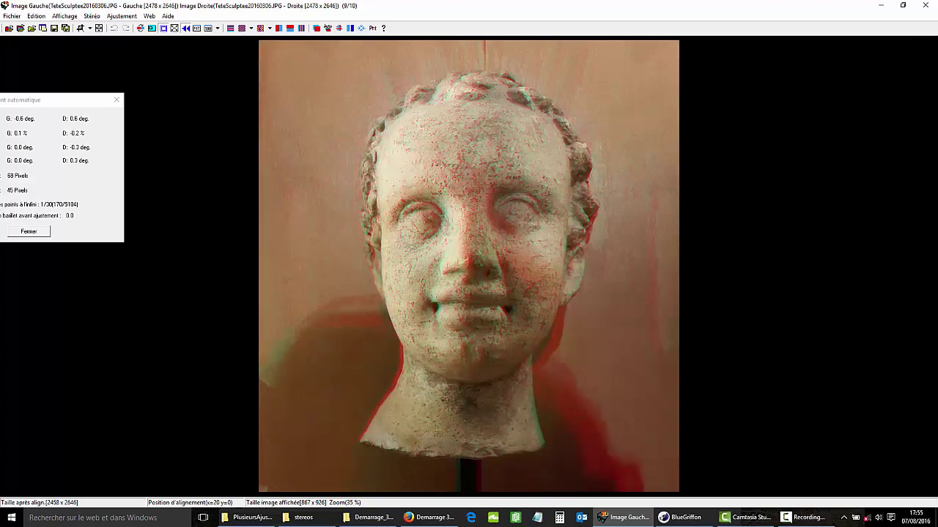
{"action": "key", "text": "Right"}
{"action": "key", "text": "Right"}
{"action": "key", "text": "Right"}
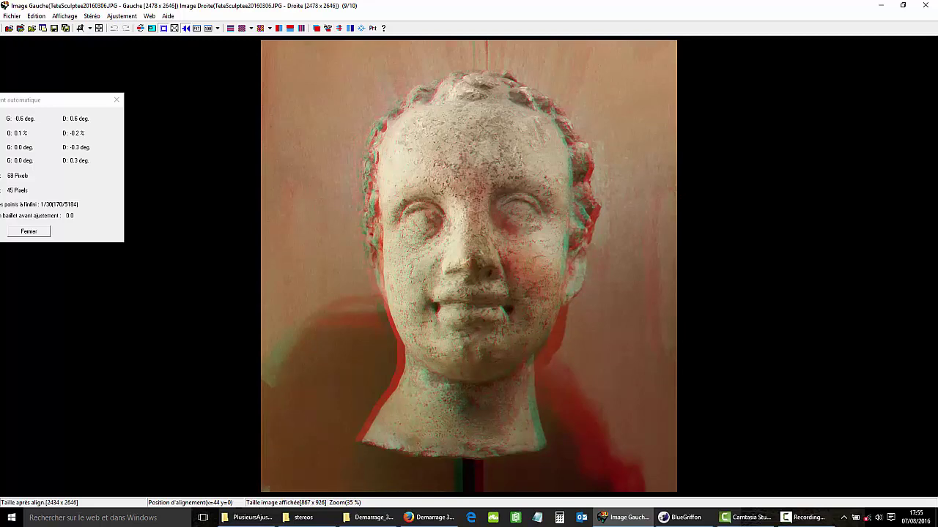
{"action": "key", "text": "Right"}
{"action": "key", "text": "Right"}
{"action": "key", "text": "Right"}
{"action": "key", "text": "Right"}
{"action": "key", "text": "Right"}
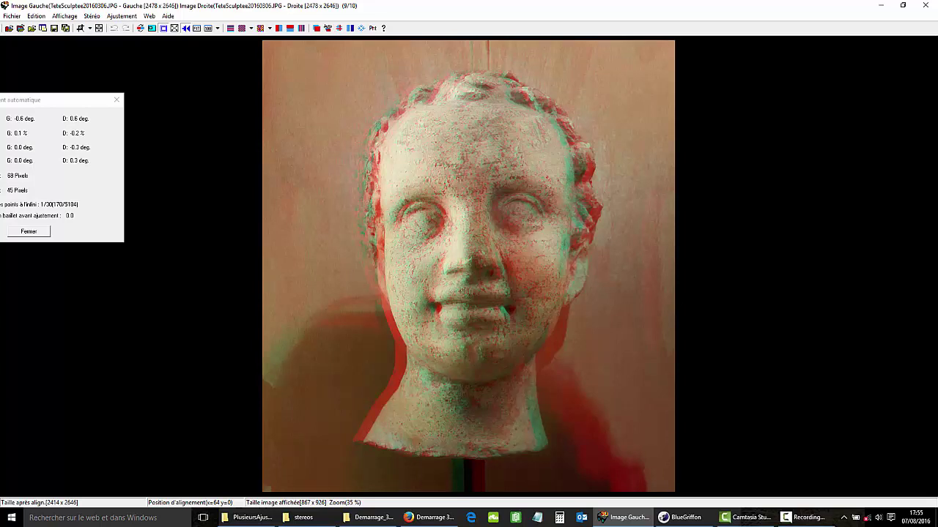
{"action": "key", "text": "Return"}
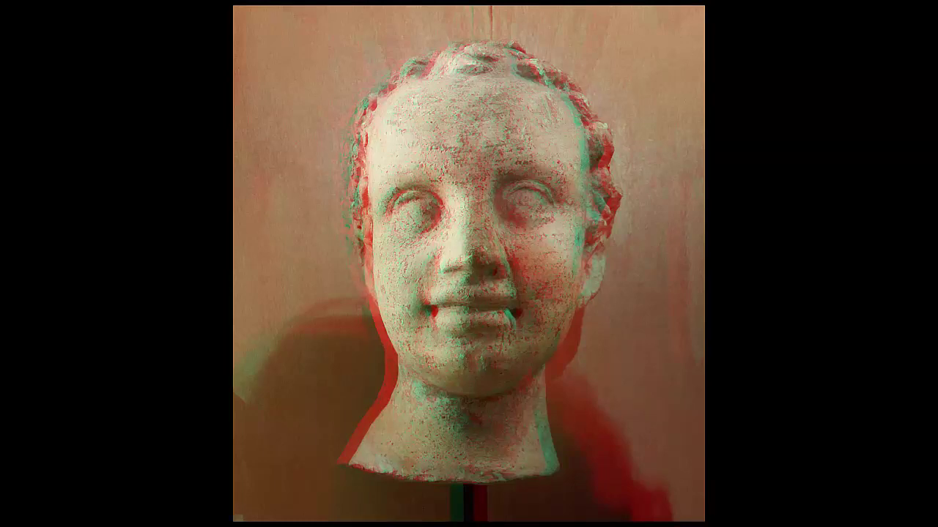